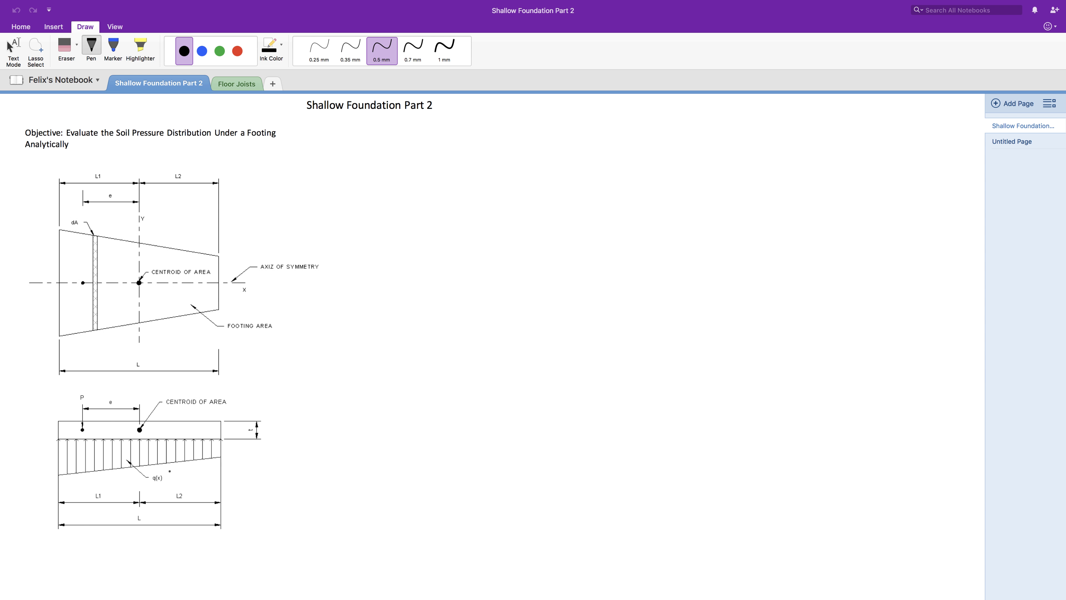
Step: Handwrite the pressure equation q(x)=b+ax beside the objective
mouse_move(366, 148)
mouse_down()
mouse_move(364, 163)
mouse_move(373, 157)
mouse_up()
drag(377, 146, 382, 158)
click(395, 152)
mouse_move(385, 144)
mouse_down()
mouse_move(386, 158)
mouse_move(411, 155)
mouse_up()
drag(414, 153, 420, 152)
drag(417, 149, 417, 156)
drag(429, 150, 430, 157)
click(434, 156)
drag(436, 148, 442, 157)
mouse_move(442, 146)
mouse_down()
mouse_move(437, 158)
mouse_move(545, 152)
mouse_up()
Step: Add the note 'where a & b are unknown parameters' after the equation
drag(558, 143, 554, 156)
drag(571, 142, 618, 147)
drag(641, 143, 683, 147)
drag(701, 143, 727, 149)
drag(730, 148, 737, 143)
drag(739, 145, 756, 148)
drag(758, 141, 760, 150)
drag(760, 145, 776, 148)
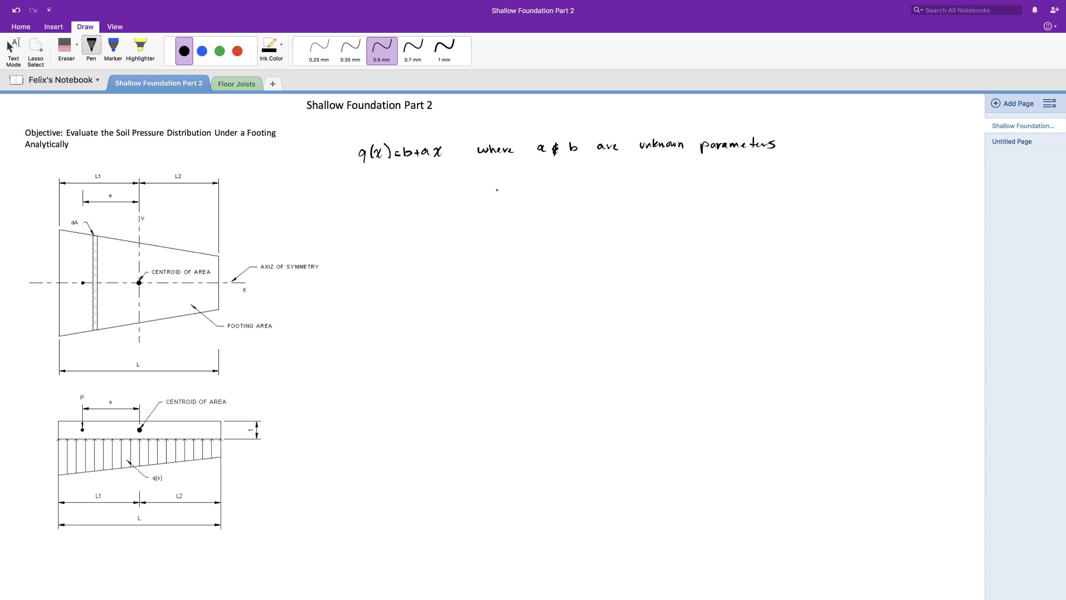
Step: Write 'First moment of inertia is 0: ∫xdA=0' below and double-underline ∫xdA=0
mouse_move(364, 183)
mouse_down()
mouse_move(516, 190)
mouse_move(547, 190)
mouse_up()
drag(566, 182, 566, 190)
mouse_move(572, 183)
mouse_down()
mouse_move(605, 181)
mouse_move(647, 200)
mouse_move(669, 189)
mouse_up()
drag(683, 178, 691, 187)
drag(699, 182, 703, 185)
drag(714, 177, 714, 178)
drag(646, 207, 710, 204)
drag(655, 214, 709, 210)
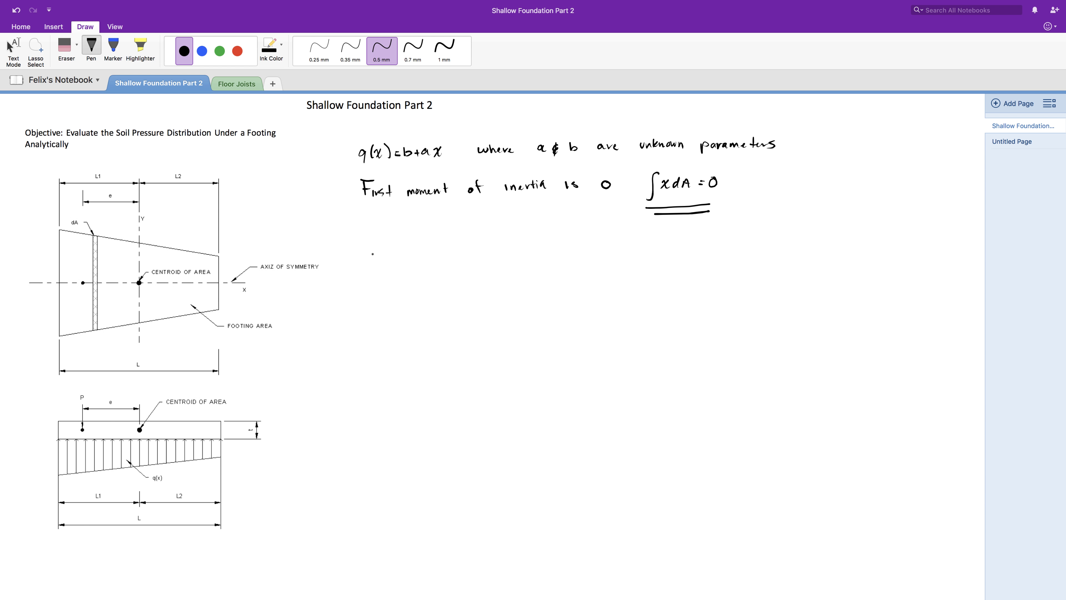
Step: Write 'ΣM center of mass = 0 :' and draw moment arrows on the lower footing diagram
mouse_move(378, 246)
mouse_down()
mouse_move(378, 273)
mouse_move(439, 272)
mouse_up()
drag(451, 266, 462, 253)
drag(457, 256, 462, 256)
drag(473, 251, 472, 251)
click(496, 250)
click(496, 256)
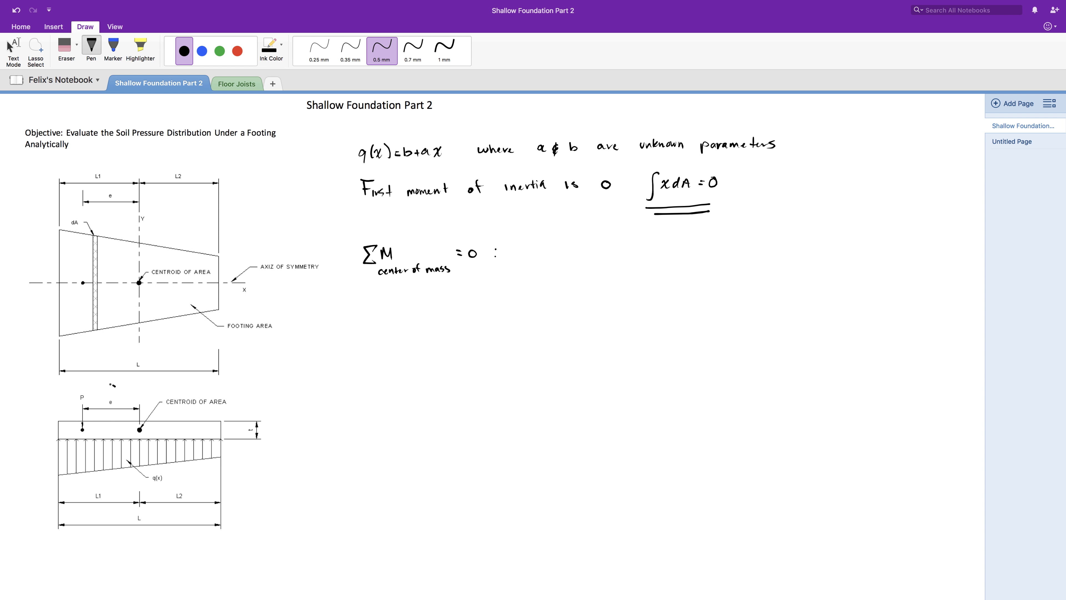
drag(110, 384, 105, 398)
mouse_move(120, 471)
mouse_down()
mouse_move(104, 486)
mouse_move(97, 476)
mouse_up()
Step: Continue the moment balance with Pe = ∫q(x)·x·dA
drag(531, 245, 532, 258)
drag(530, 246, 547, 257)
drag(557, 250, 562, 251)
drag(557, 254, 579, 265)
mouse_move(597, 246)
mouse_down()
mouse_move(625, 241)
mouse_move(621, 250)
mouse_move(646, 247)
mouse_up()
drag(650, 252, 657, 251)
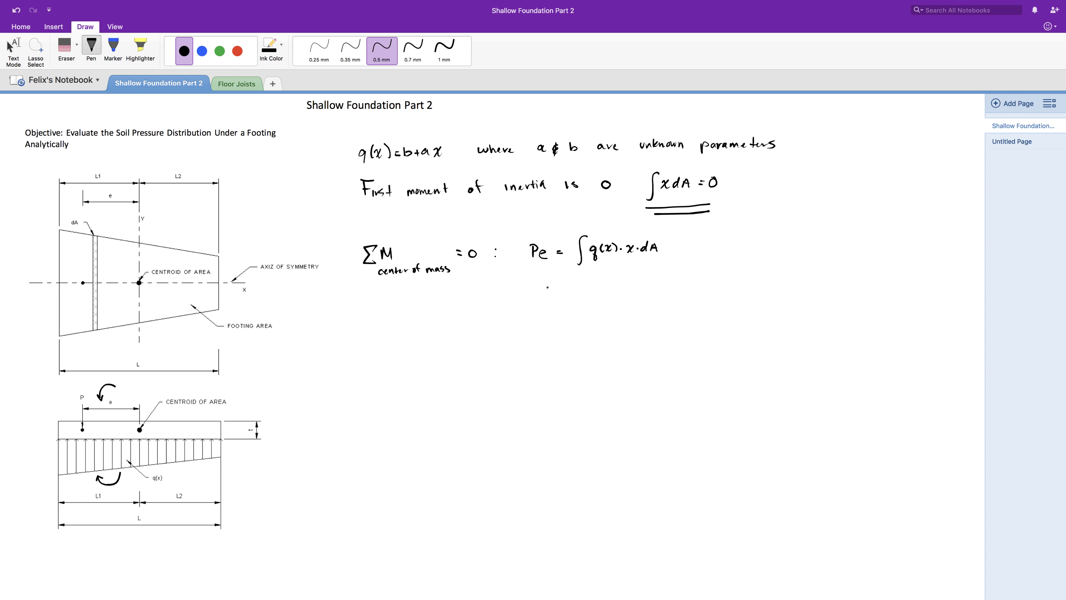
Step: On the next line write = ∫(b+ax)x·dA and begin expanding with the b term
mouse_move(561, 294)
mouse_down()
mouse_move(581, 313)
mouse_move(618, 296)
mouse_up()
drag(615, 293, 615, 300)
drag(627, 293, 638, 300)
mouse_move(637, 291)
mouse_down()
mouse_move(631, 299)
mouse_move(686, 291)
mouse_up()
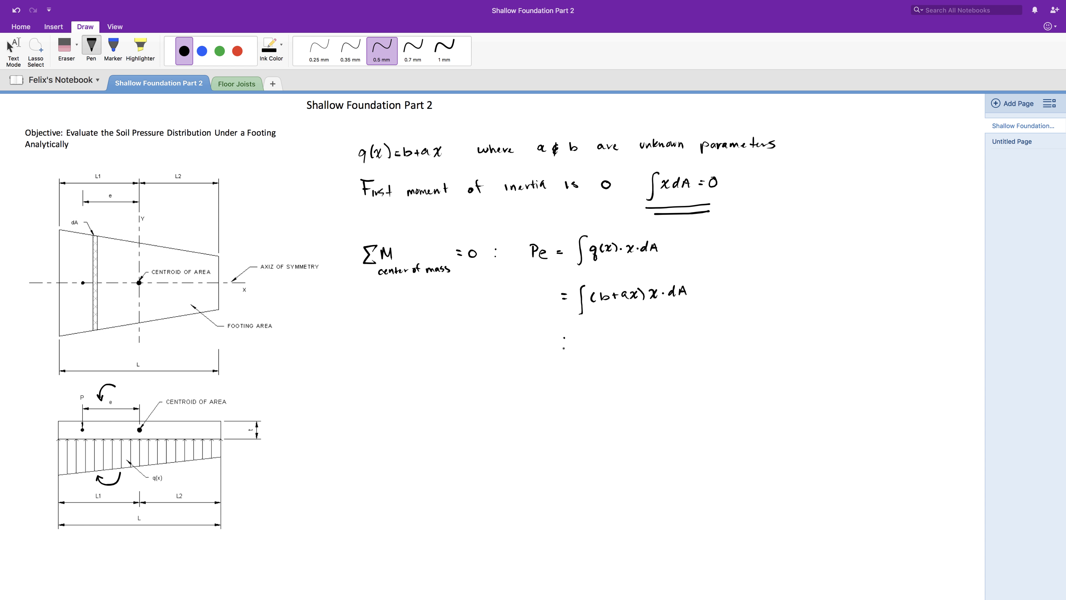
mouse_move(564, 338)
mouse_down()
mouse_move(580, 357)
mouse_move(593, 340)
mouse_move(611, 342)
mouse_move(576, 346)
mouse_move(614, 365)
mouse_move(618, 326)
mouse_move(598, 377)
mouse_up()
Step: Mark the boxed ∫xdA as 0 in red, then write + a∫x²dA in black
click(237, 51)
drag(592, 370, 603, 369)
drag(600, 383, 600, 384)
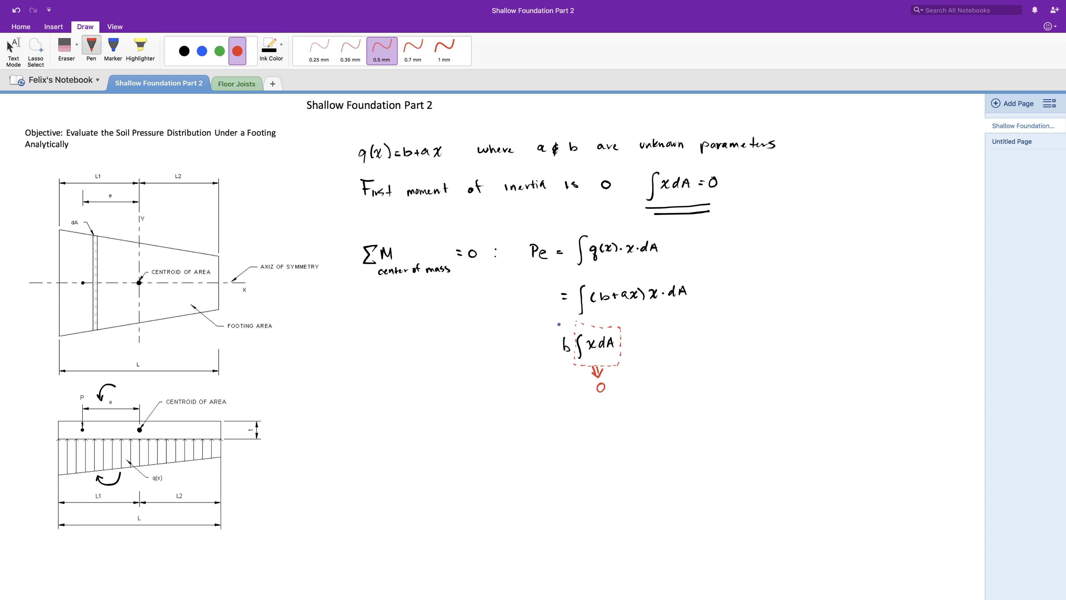
click(184, 51)
drag(645, 341, 655, 347)
drag(671, 329, 664, 360)
mouse_move(675, 339)
mouse_down()
mouse_move(683, 347)
mouse_move(688, 337)
mouse_up()
mouse_move(692, 334)
mouse_down()
mouse_move(713, 338)
mouse_move(717, 353)
mouse_up()
Step: In red, box a∫x²dA with an arrow labelled '2ND Moment of inertia I'
click(238, 51)
mouse_move(688, 324)
mouse_down()
mouse_move(718, 338)
mouse_move(732, 330)
mouse_up()
mouse_move(749, 316)
mouse_down()
mouse_move(762, 327)
mouse_move(765, 310)
mouse_up()
drag(767, 310, 771, 315)
drag(787, 315, 802, 326)
drag(806, 323, 854, 326)
mouse_move(855, 315)
mouse_down()
mouse_move(860, 329)
mouse_move(944, 319)
mouse_up()
click(925, 308)
drag(944, 304, 949, 311)
Step: In black, write 'Solve for a: Pe = b·0 + a·I'
click(184, 51)
drag(528, 413, 515, 426)
drag(533, 422, 582, 427)
mouse_move(604, 420)
mouse_down()
mouse_move(643, 413)
mouse_move(657, 423)
mouse_up()
drag(665, 421, 671, 418)
mouse_move(682, 409)
mouse_down()
mouse_move(688, 418)
mouse_move(700, 410)
mouse_up()
drag(717, 407, 718, 416)
drag(734, 411, 757, 415)
Step: Simplify to Pe = a·I, derive a = Pe/I, and box it in blue
drag(648, 456, 654, 447)
drag(660, 452, 678, 452)
drag(689, 448, 719, 452)
drag(655, 482, 671, 486)
drag(683, 475, 702, 480)
drag(689, 485, 697, 493)
click(202, 51)
mouse_move(639, 462)
mouse_down()
mouse_move(710, 492)
mouse_move(639, 462)
mouse_up()
click(184, 51)
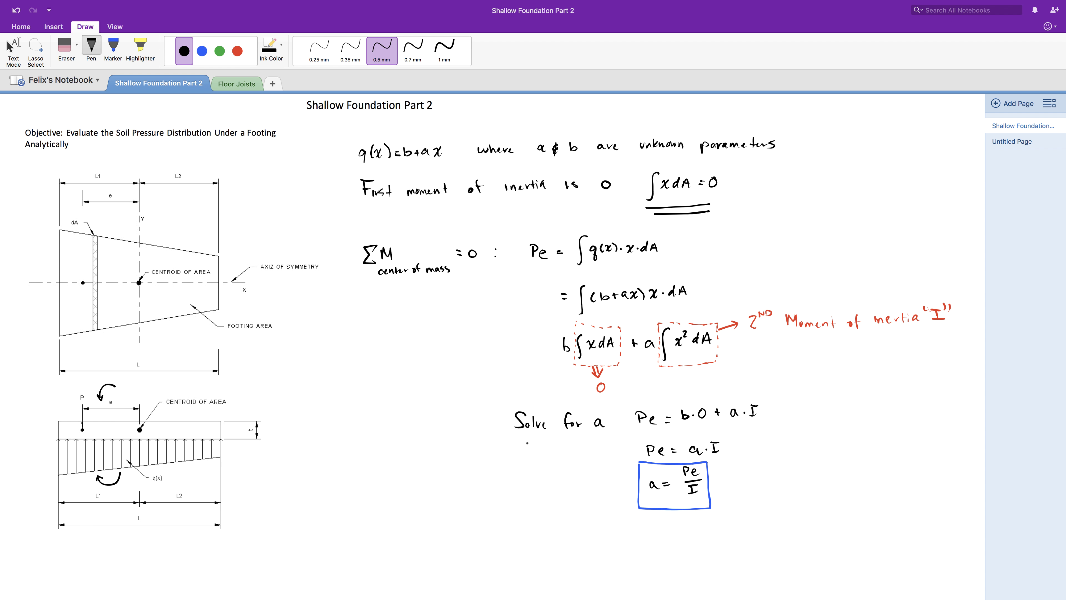
Step: Further down, write the vertical force balance ΣF vertical = P = ∫q(x)dA
scroll(530, 443, down, 5)
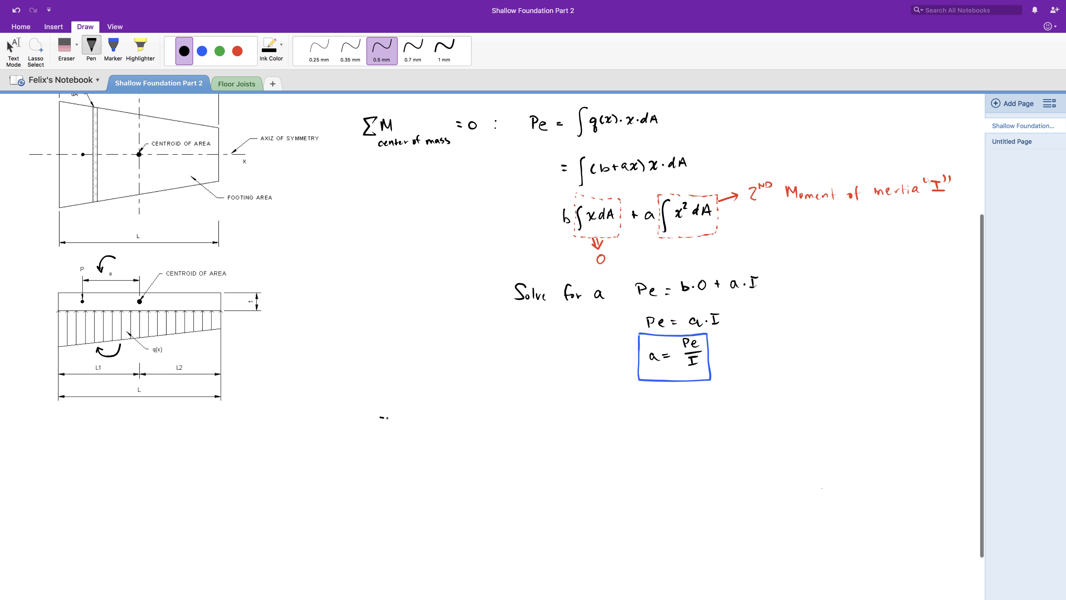
mouse_move(387, 417)
mouse_down()
mouse_move(379, 431)
mouse_move(401, 429)
mouse_move(395, 444)
mouse_move(442, 423)
mouse_up()
drag(437, 426, 443, 426)
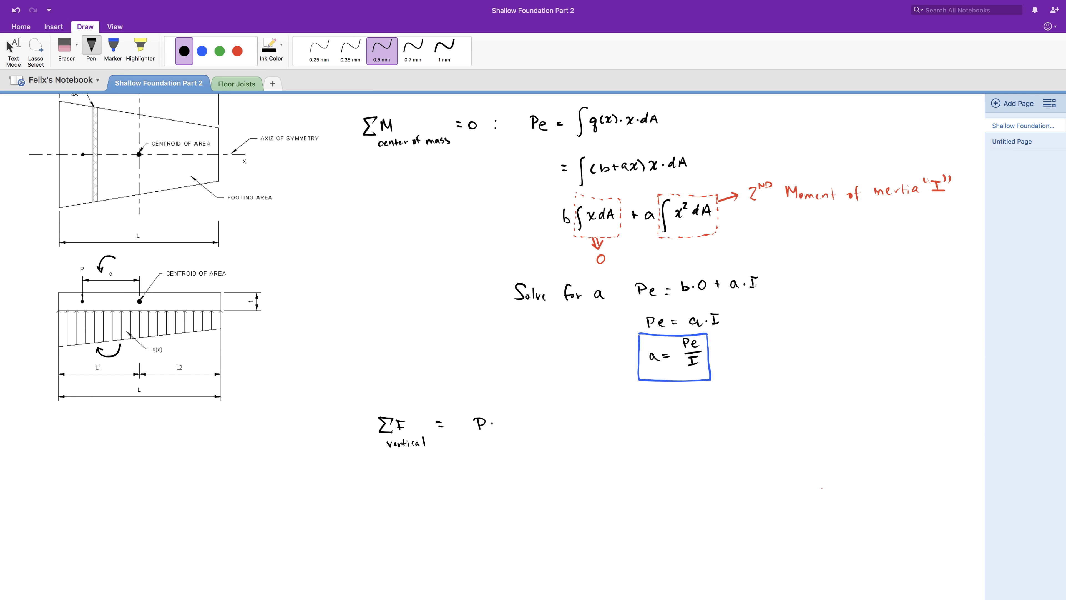
drag(494, 425, 500, 424)
mouse_move(495, 428)
mouse_down()
mouse_move(510, 439)
mouse_move(534, 425)
mouse_up()
drag(535, 420, 560, 425)
drag(566, 425, 570, 422)
Step: Continue with = ∫(b+ax)dA and start splitting it into b∫dA + a∫x terms
drag(494, 460, 499, 460)
drag(494, 465, 519, 478)
drag(532, 457, 528, 472)
drag(532, 464, 556, 463)
drag(558, 456, 559, 464)
mouse_move(568, 453)
mouse_down()
mouse_move(569, 465)
mouse_move(592, 457)
mouse_up()
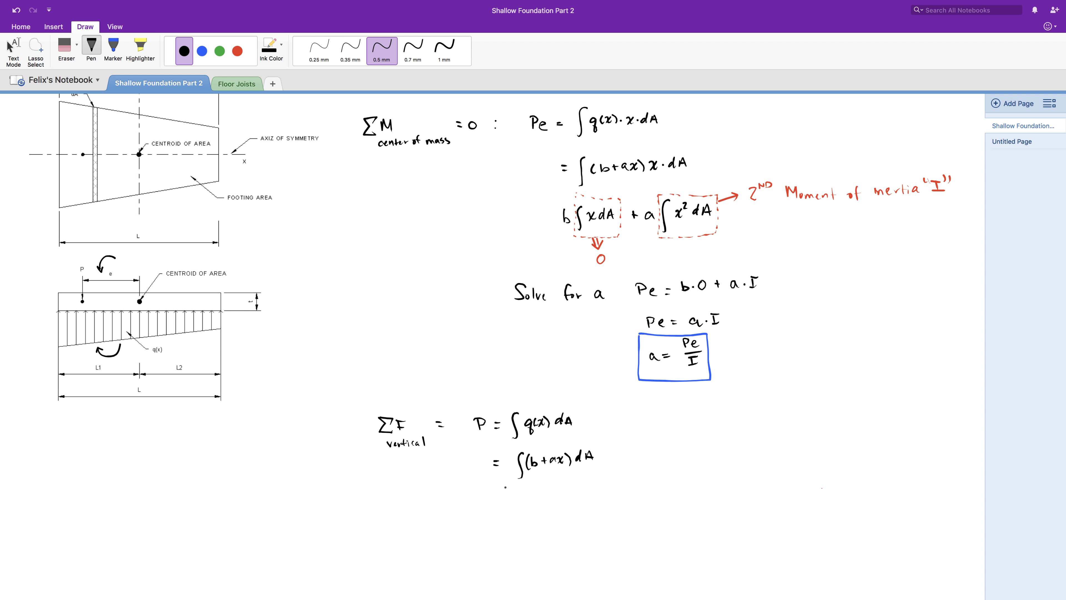
drag(516, 498, 531, 511)
mouse_move(544, 495)
mouse_down()
mouse_move(587, 509)
mouse_move(613, 492)
mouse_move(581, 510)
mouse_move(616, 509)
mouse_up()
Step: Box ∫xdA in red and mark it 0, then write P = b·A in black
click(238, 51)
mouse_move(605, 476)
mouse_down()
mouse_move(619, 475)
mouse_move(625, 508)
mouse_up()
drag(626, 484, 649, 476)
drag(662, 470, 657, 470)
click(184, 50)
drag(479, 534, 499, 538)
drag(495, 541, 500, 541)
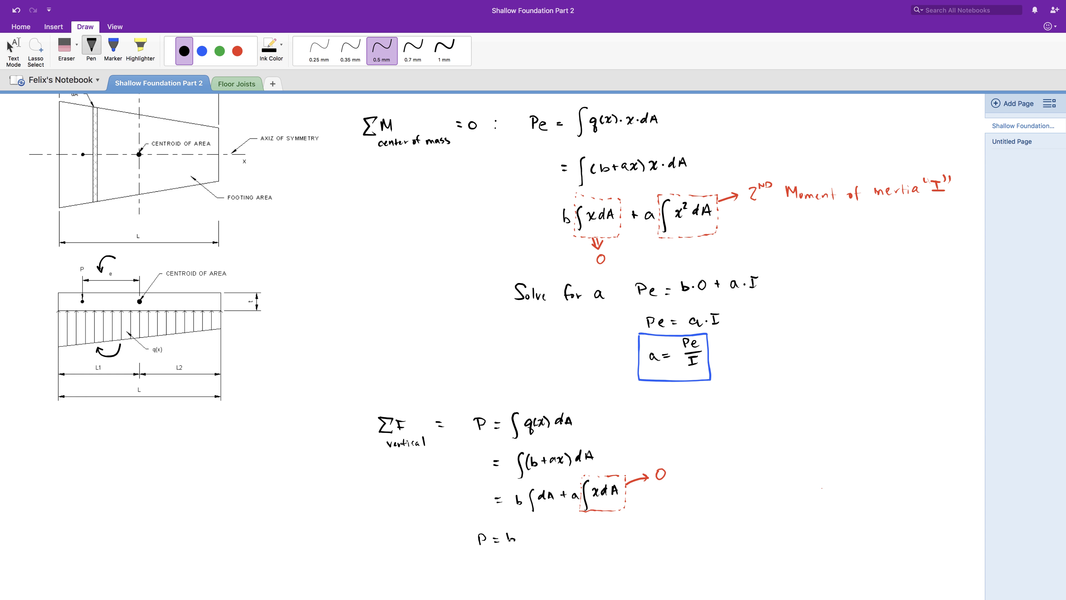
drag(526, 539, 533, 541)
Step: Write 'Solve for b', derive b = P/A, and box it in blue
drag(595, 534, 622, 546)
drag(643, 528, 650, 543)
mouse_move(667, 530)
mouse_down()
mouse_move(673, 543)
mouse_move(658, 538)
mouse_move(735, 535)
mouse_up()
drag(734, 525, 743, 540)
click(202, 51)
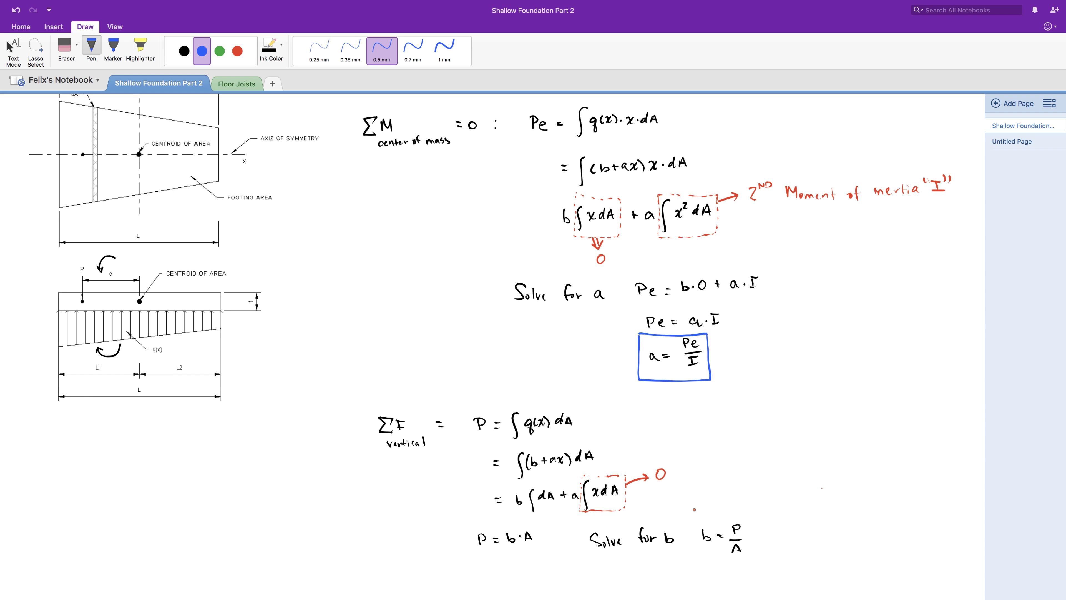
mouse_move(694, 510)
mouse_down()
mouse_move(697, 560)
mouse_move(752, 564)
mouse_move(756, 516)
mouse_move(695, 508)
mouse_up()
click(184, 50)
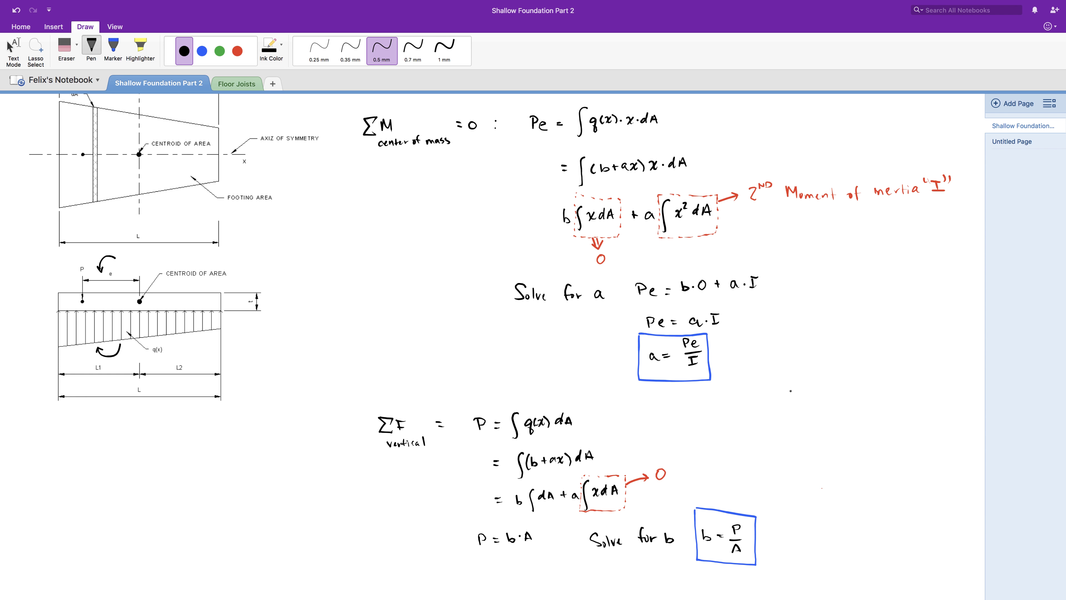
Step: Write the combined result q(x) = P/A ± Pe/I·x and box it
drag(794, 403, 791, 419)
drag(803, 403, 812, 410)
drag(811, 404, 805, 411)
click(822, 404)
mouse_move(814, 400)
mouse_down()
mouse_move(815, 411)
mouse_move(837, 396)
mouse_up()
mouse_move(832, 406)
mouse_down()
mouse_move(846, 406)
mouse_move(842, 419)
mouse_up()
drag(833, 416, 859, 403)
drag(856, 398, 868, 404)
drag(867, 394, 880, 402)
mouse_move(863, 408)
mouse_down()
mouse_move(881, 406)
mouse_move(867, 422)
mouse_up()
drag(868, 415, 897, 412)
drag(896, 402, 886, 414)
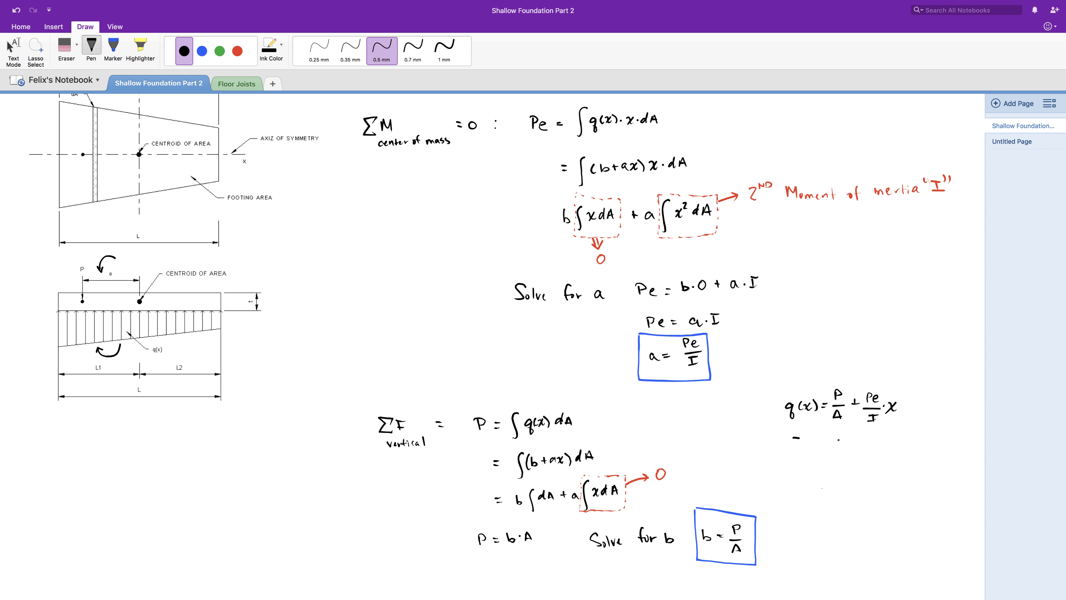
mouse_move(839, 440)
mouse_down()
mouse_move(910, 440)
mouse_move(907, 382)
mouse_move(784, 385)
mouse_move(788, 436)
mouse_move(800, 440)
mouse_up()
Step: Handwrite the peak pressures q1 = P/A + PeL1/I and q2 = P/A − PeL2/I
scroll(789, 456, down, 5)
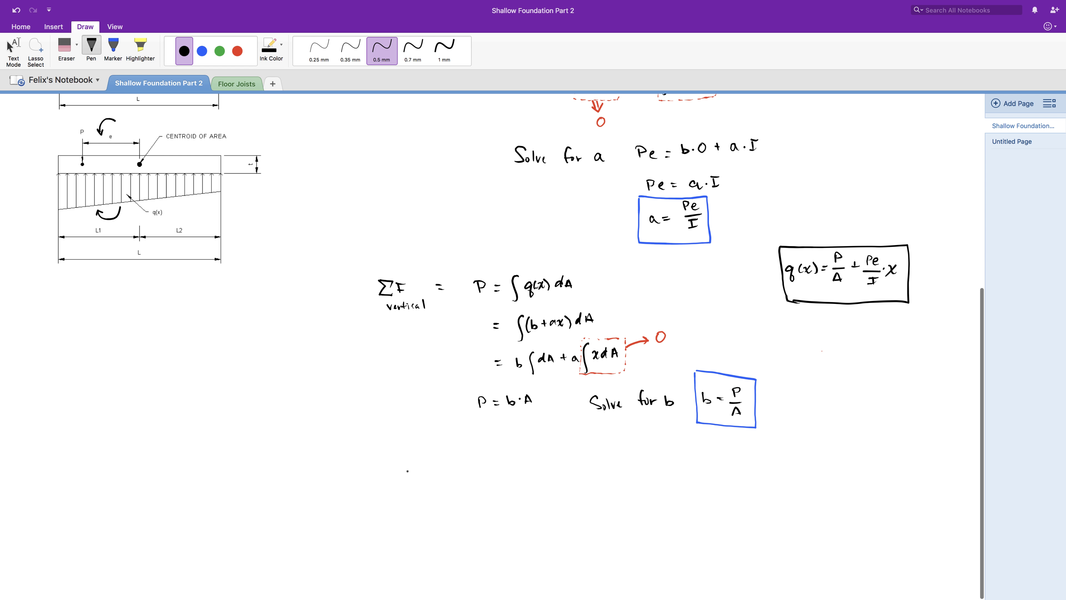
mouse_move(405, 473)
mouse_down()
mouse_move(415, 483)
mouse_move(504, 483)
mouse_up()
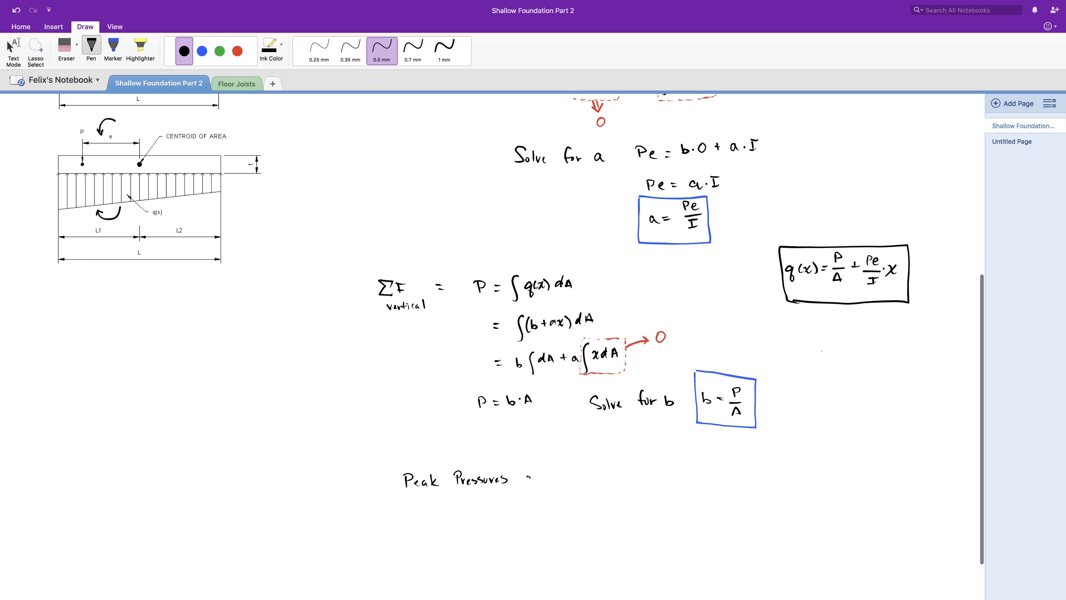
drag(553, 455, 561, 471)
drag(552, 486, 558, 486)
drag(572, 473, 599, 460)
mouse_move(586, 469)
mouse_down()
mouse_move(610, 469)
mouse_move(595, 485)
mouse_up()
drag(590, 485, 632, 464)
drag(625, 469, 644, 476)
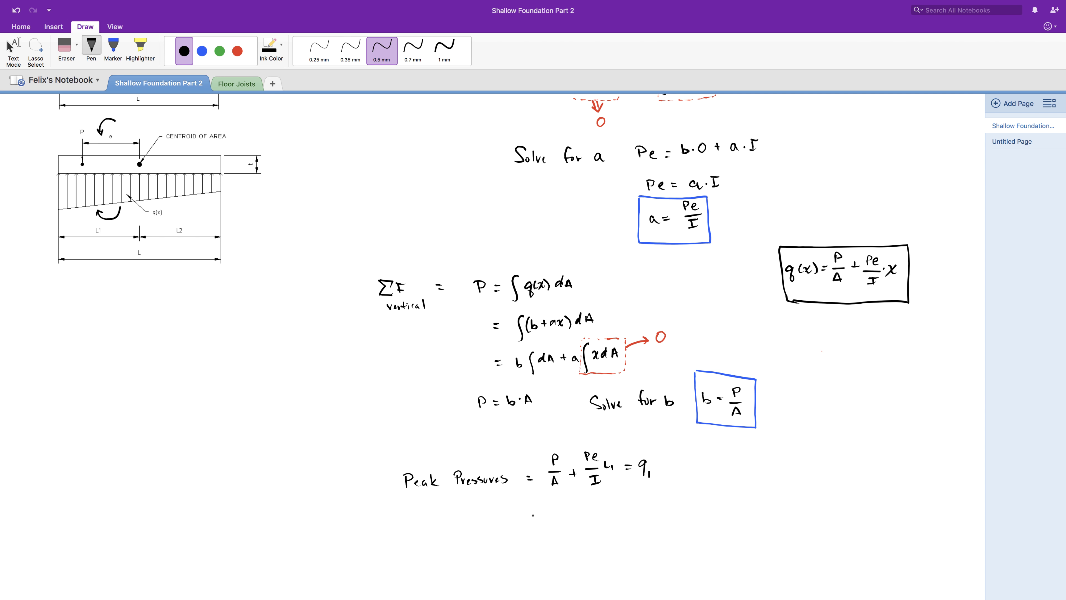
drag(709, 465, 712, 475)
mouse_move(715, 473)
mouse_down()
mouse_move(750, 459)
mouse_move(753, 468)
mouse_up()
mouse_move(745, 479)
mouse_down()
mouse_move(789, 452)
mouse_move(817, 460)
mouse_move(803, 481)
mouse_up()
Step: Note below: 'if e = 0, q1 & q2 = P/A'
drag(429, 521, 423, 535)
drag(447, 529, 454, 532)
drag(463, 523, 471, 529)
drag(487, 521, 488, 522)
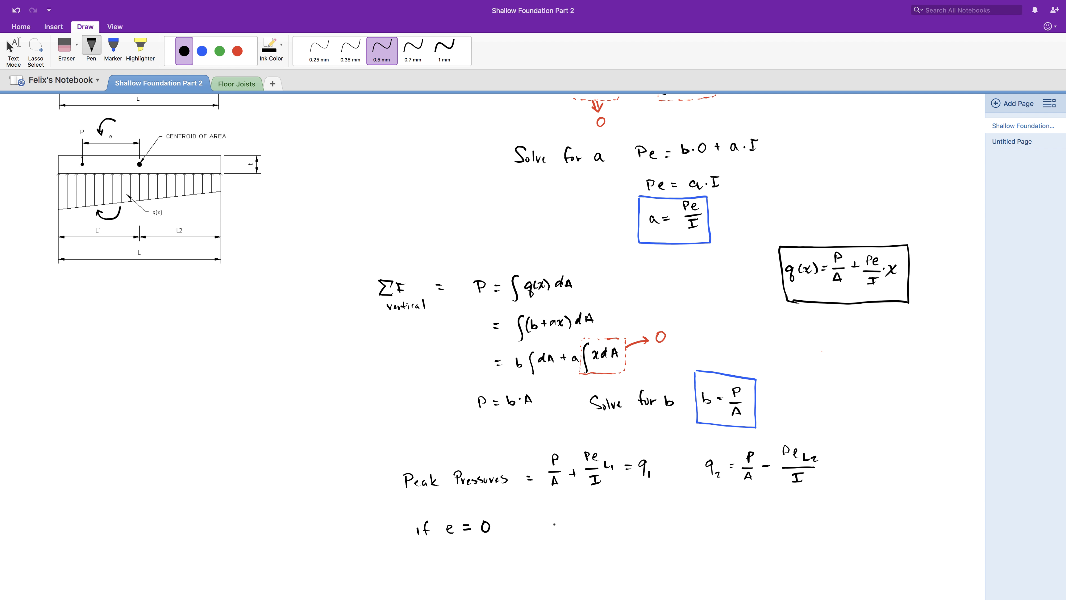
drag(558, 522, 555, 533)
mouse_move(563, 528)
mouse_down()
mouse_move(578, 520)
mouse_move(577, 533)
mouse_up()
mouse_move(593, 521)
mouse_down()
mouse_move(600, 532)
mouse_move(618, 521)
mouse_up()
drag(611, 526, 639, 504)
mouse_move(632, 521)
mouse_down()
mouse_move(643, 519)
mouse_move(634, 535)
mouse_up()
Step: Sketch two footing pressure diagrams and label them q1, q2 and q2 = 0
scroll(630, 420, down, 5)
drag(422, 475, 529, 493)
drag(423, 522, 529, 505)
drag(619, 472, 734, 491)
drag(620, 509, 734, 491)
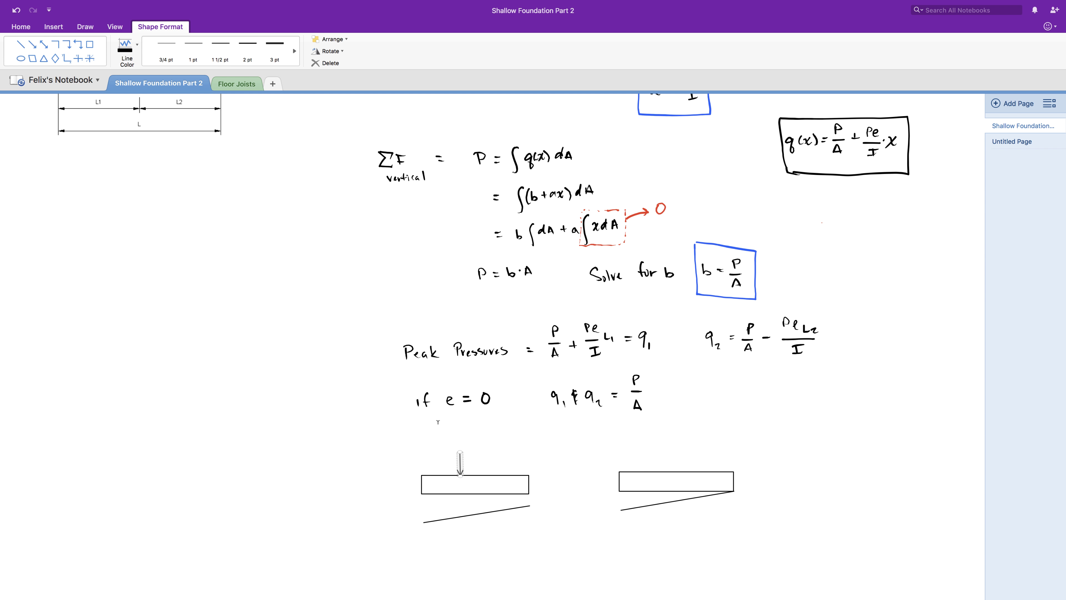
drag(436, 519, 435, 495)
drag(461, 453, 461, 475)
drag(657, 457, 679, 442)
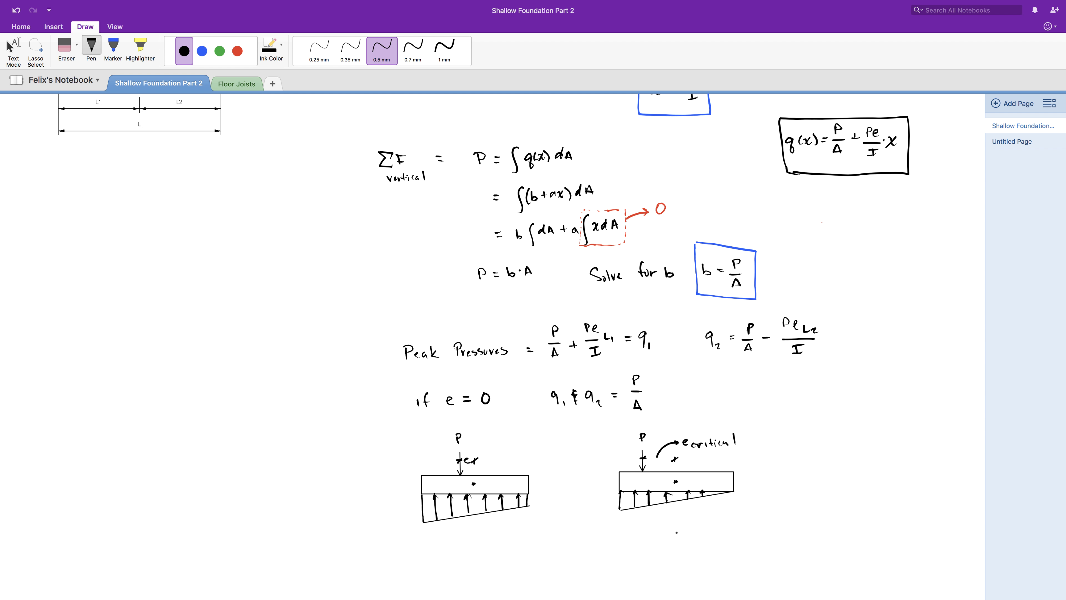
drag(740, 489, 756, 499)
drag(600, 488, 611, 501)
drag(403, 497, 414, 512)
drag(535, 491, 550, 502)
drag(759, 487, 781, 492)
Step: Write 'Soil only takes Compression!!' below the right footing and underline it
scroll(632, 502, down, 5)
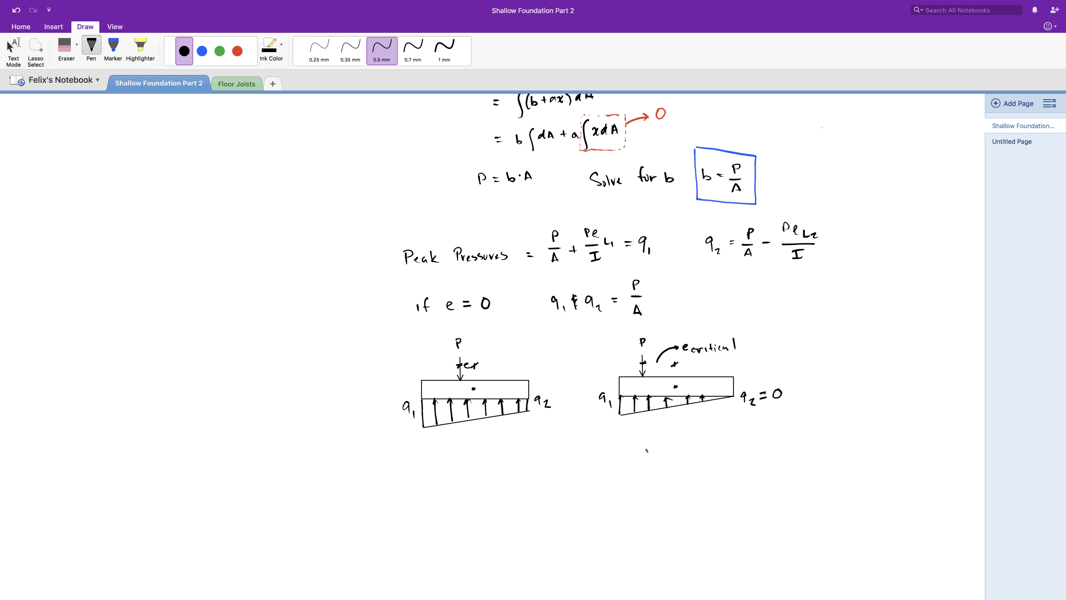
mouse_move(647, 450)
mouse_down()
mouse_move(651, 467)
mouse_move(639, 473)
mouse_up()
drag(659, 464, 728, 465)
mouse_move(731, 459)
mouse_down()
mouse_move(736, 475)
mouse_move(773, 463)
mouse_up()
drag(768, 453, 792, 463)
drag(798, 453, 808, 463)
mouse_move(816, 454)
mouse_down()
mouse_move(811, 464)
mouse_move(854, 460)
mouse_up()
drag(859, 453, 900, 458)
drag(914, 452, 927, 457)
drag(940, 425, 940, 461)
drag(940, 465, 940, 469)
drag(948, 425, 947, 457)
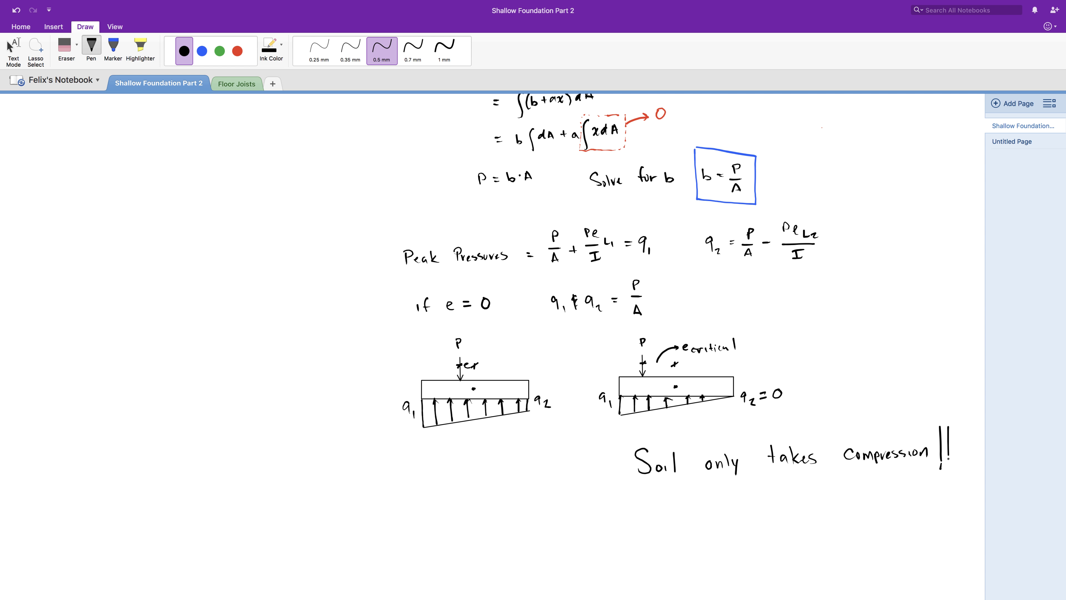
click(953, 465)
drag(617, 496, 961, 491)
Step: Start writing 'Solve for e when q2 = 0' further down the page
scroll(672, 420, down, 3)
drag(388, 464, 380, 481)
drag(397, 473, 396, 475)
mouse_move(404, 463)
mouse_down()
mouse_move(403, 479)
mouse_move(418, 474)
mouse_up()
drag(443, 461, 487, 479)
drag(514, 467, 548, 473)
drag(571, 466, 579, 480)
Step: Write 0 = P/A − PeL2/I and cancel P to get eL2/I = 1/A
drag(605, 466, 597, 459)
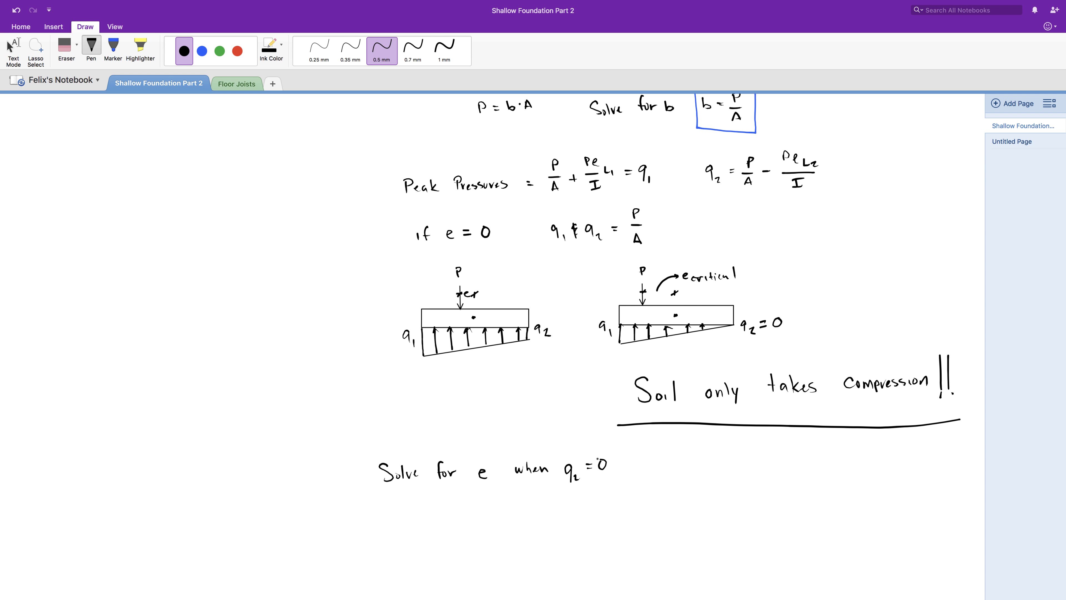
drag(450, 518, 488, 504)
drag(505, 516, 559, 504)
drag(532, 519, 600, 514)
drag(636, 513, 673, 509)
mouse_move(638, 525)
mouse_down()
mouse_move(670, 522)
mouse_move(656, 538)
mouse_up()
drag(716, 502, 725, 493)
drag(648, 489, 633, 519)
drag(744, 515, 807, 515)
drag(853, 490, 865, 508)
Step: Write the result e = I/AL2 below the equation
scroll(724, 546, down, 5)
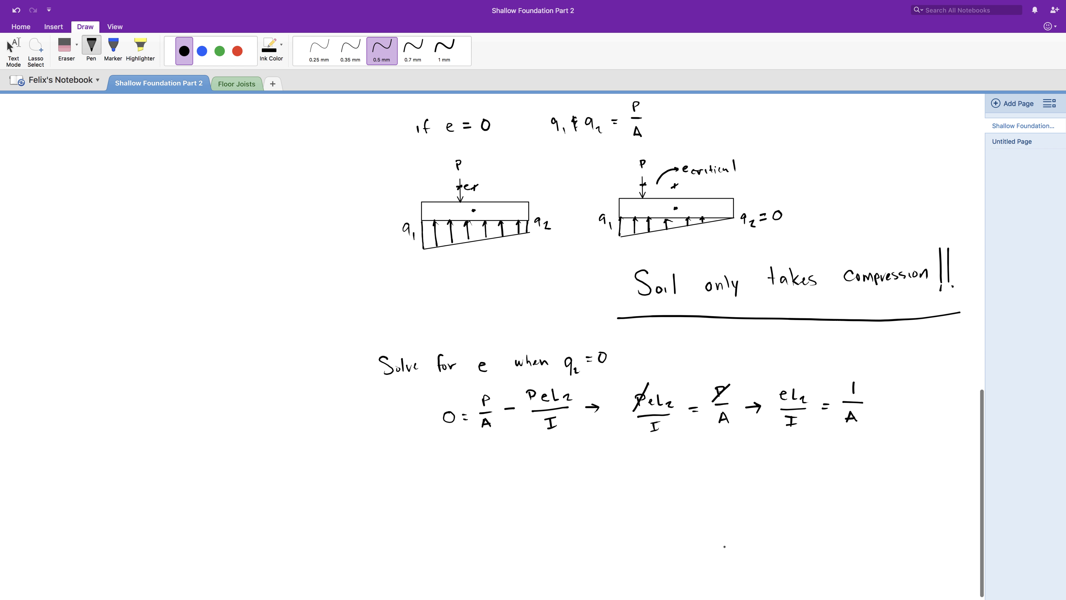
drag(469, 485, 499, 483)
drag(492, 489, 523, 469)
drag(518, 470, 529, 461)
mouse_move(514, 479)
mouse_down()
mouse_move(540, 475)
mouse_move(524, 497)
mouse_up()
drag(517, 493, 540, 500)
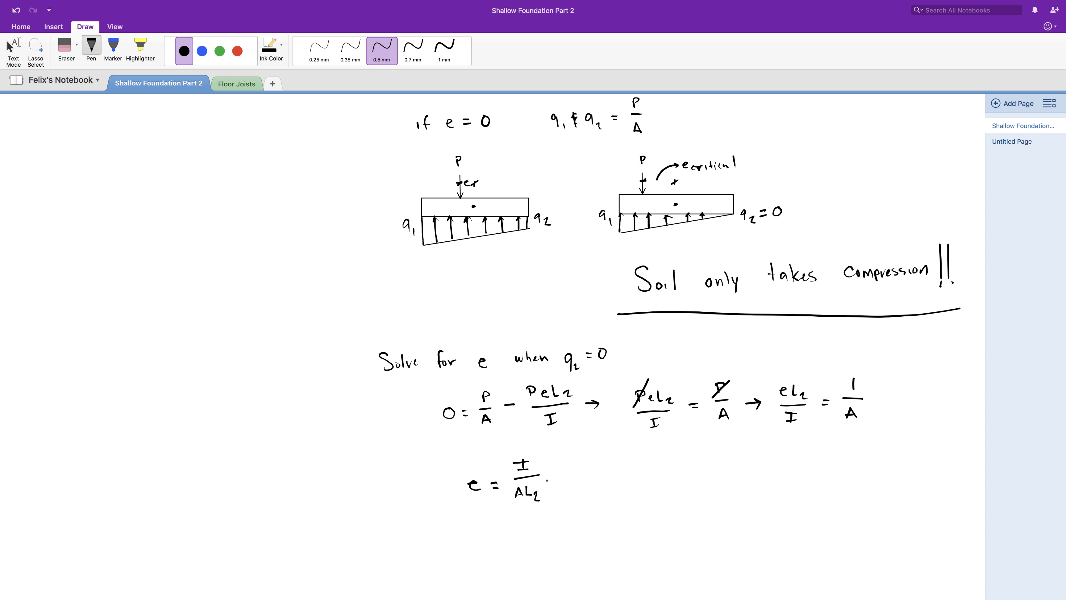
Step: Draw an arrow from e and label it 'e critical'
drag(479, 499, 656, 502)
drag(661, 503, 666, 497)
click(672, 494)
drag(668, 498, 674, 503)
drag(670, 495, 678, 494)
drag(680, 497, 680, 502)
click(680, 492)
drag(689, 498, 698, 502)
drag(705, 487, 706, 501)
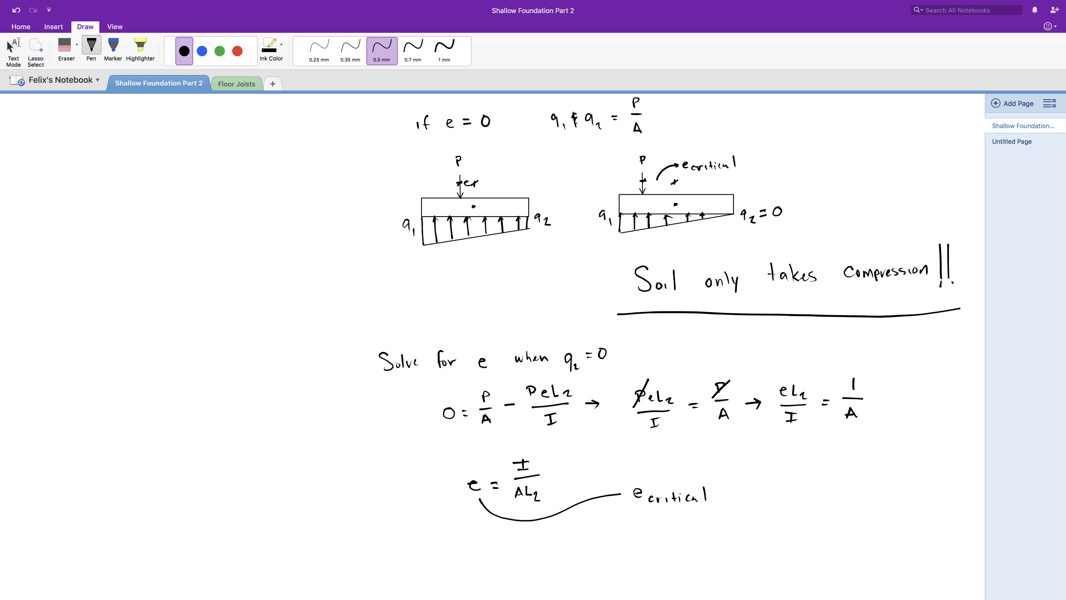
drag(616, 491, 615, 500)
scroll(596, 554, down, 5)
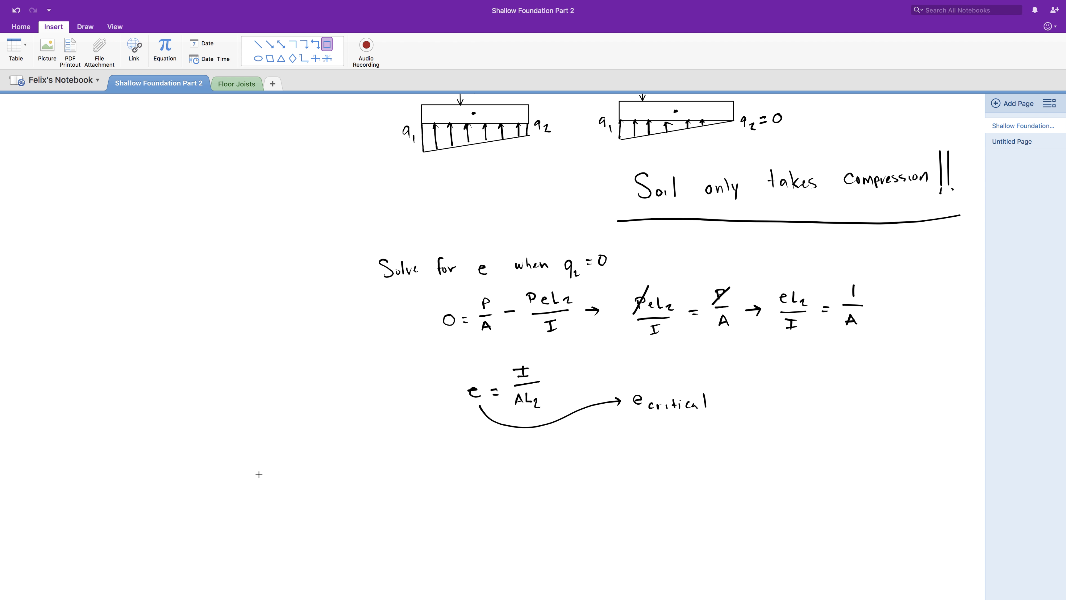
Step: Draw a rectangular footing with B and L dimension lines
drag(145, 453, 306, 522)
click(85, 27)
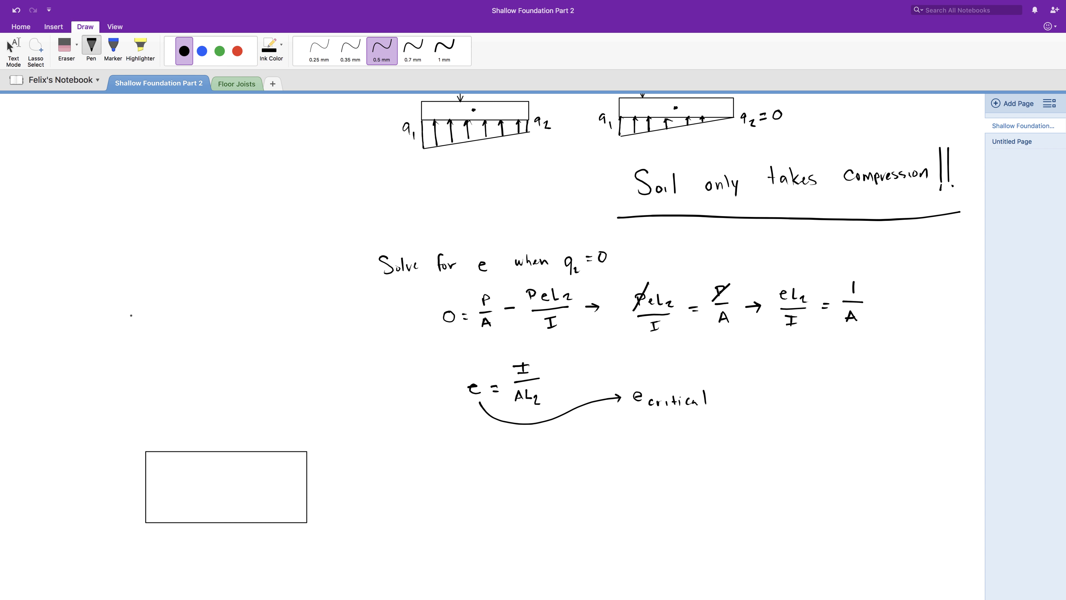
drag(117, 479, 126, 488)
drag(223, 535, 233, 544)
mouse_move(147, 534)
mouse_down()
mouse_move(146, 548)
mouse_move(152, 538)
mouse_up()
drag(153, 540, 306, 546)
drag(114, 522, 128, 521)
drag(121, 518, 120, 532)
mouse_move(113, 452)
mouse_down()
mouse_move(128, 451)
mouse_move(121, 461)
mouse_up()
Step: Write 'Area = B·L' beside the rectangle
mouse_move(380, 468)
mouse_down()
mouse_move(374, 483)
mouse_move(387, 481)
mouse_up()
drag(376, 478, 396, 477)
drag(397, 479, 408, 482)
drag(413, 474, 417, 473)
drag(412, 479, 428, 479)
click(437, 474)
mouse_move(427, 468)
mouse_down()
mouse_move(428, 479)
mouse_move(453, 478)
mouse_up()
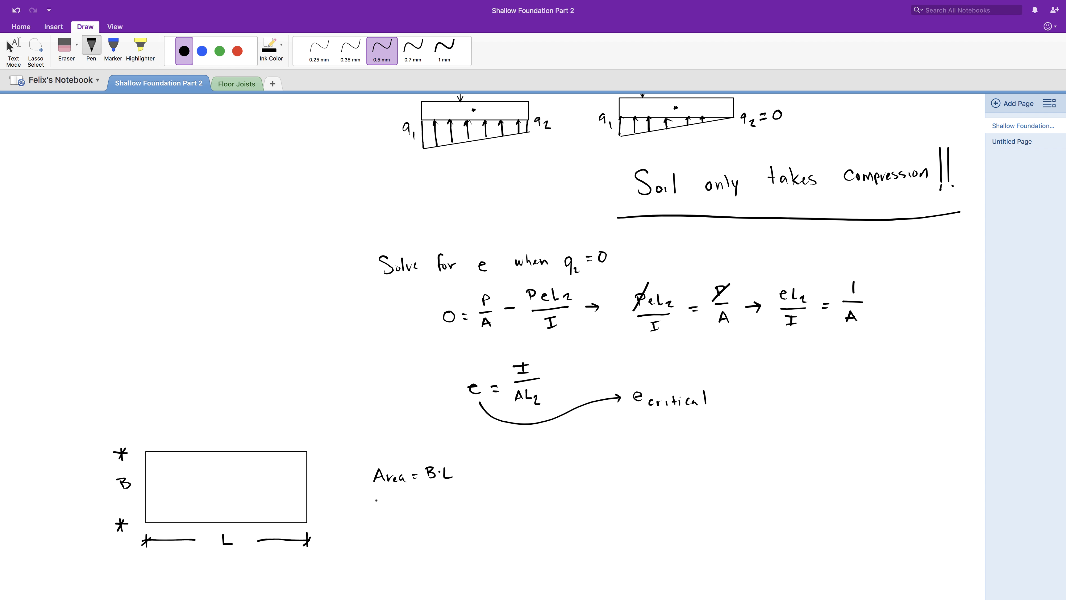
Step: Write 'Inertia = BL³/12' beneath the area
drag(377, 499, 377, 509)
drag(375, 510, 384, 499)
drag(386, 505, 404, 508)
drag(403, 499, 426, 510)
drag(431, 505, 449, 504)
mouse_move(449, 492)
mouse_down()
mouse_move(449, 504)
mouse_move(470, 496)
mouse_up()
drag(445, 509, 475, 507)
drag(459, 515, 460, 523)
drag(463, 517, 472, 523)
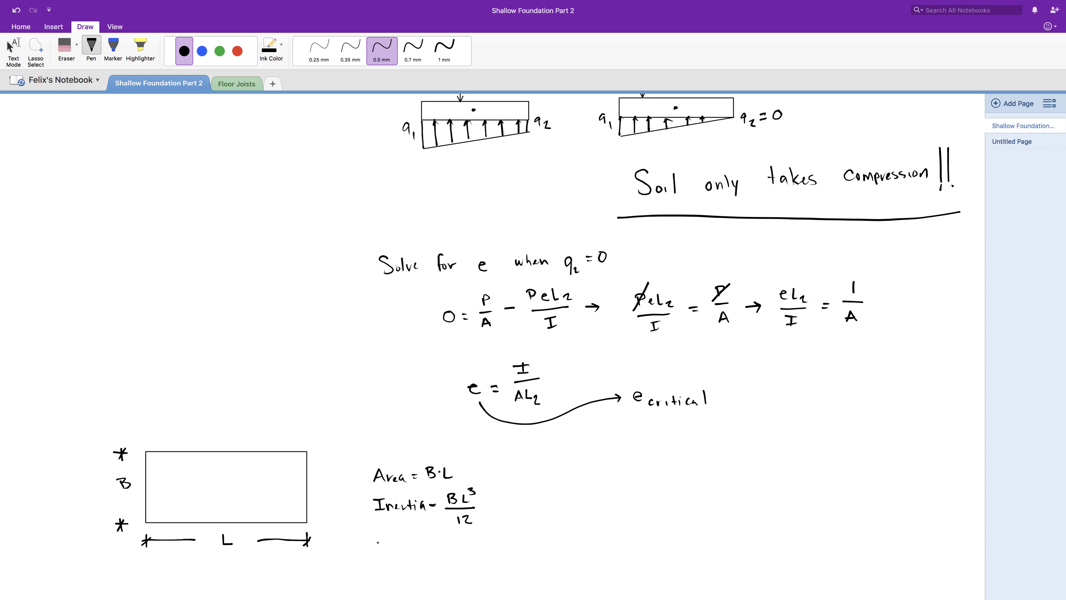
Step: Write 'L1 & L2 = L/2' below the inertia
drag(380, 543, 422, 554)
drag(424, 549, 444, 549)
drag(456, 538, 464, 555)
drag(469, 551, 476, 557)
Step: Substitute the rectangle properties into q1 and simplify to q1 = P/BL + 6Pe/BL²
scroll(533, 336, down, 5)
drag(683, 319, 704, 318)
mouse_move(690, 326)
mouse_down()
mouse_move(698, 335)
mouse_move(720, 323)
mouse_up()
drag(679, 371, 733, 376)
drag(571, 432, 583, 445)
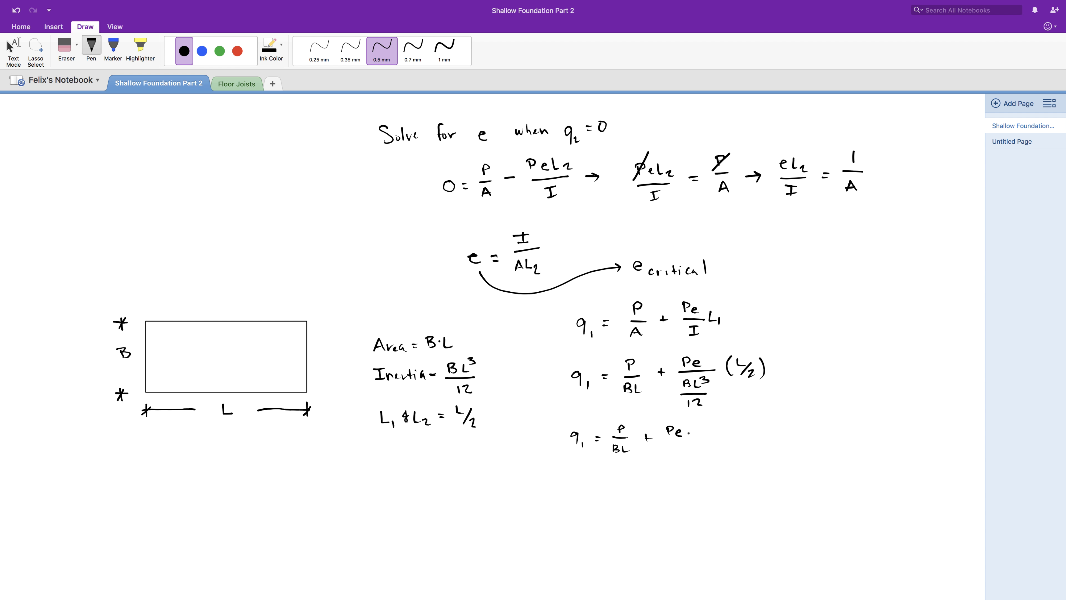
drag(695, 477, 707, 493)
drag(680, 501, 688, 509)
drag(691, 500, 701, 510)
drag(700, 496, 709, 502)
mouse_move(725, 489)
mouse_down()
mouse_move(760, 476)
mouse_move(766, 489)
mouse_move(752, 506)
mouse_move(769, 505)
mouse_up()
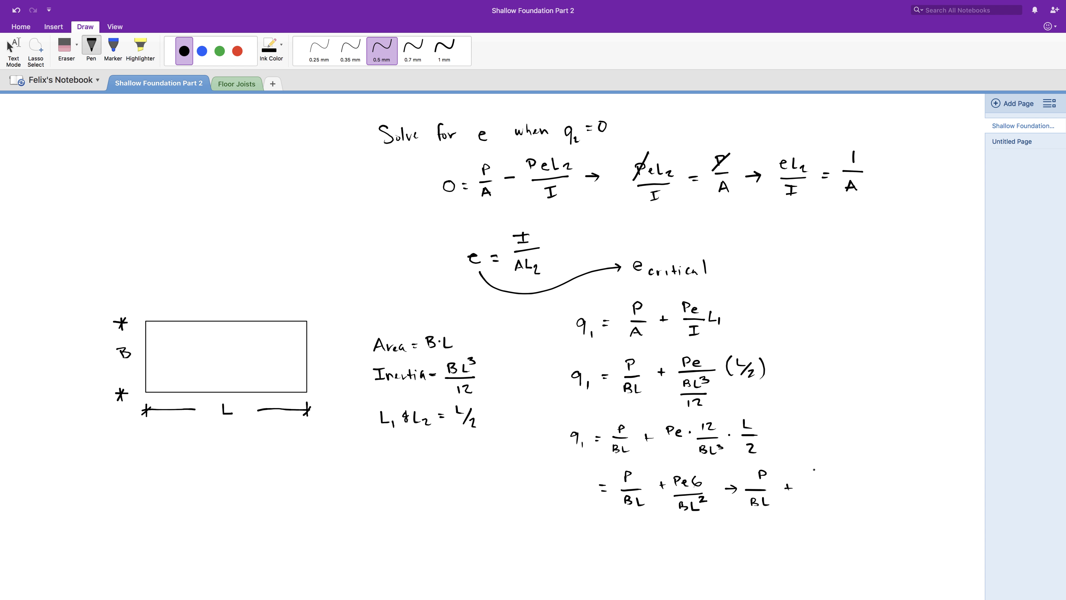
drag(819, 470, 827, 475)
mouse_move(833, 475)
mouse_down()
mouse_move(819, 504)
mouse_move(836, 503)
mouse_up()
drag(838, 494, 840, 497)
Step: Write q2 = P/BL − 6Pe/BL² below
mouse_move(591, 539)
mouse_down()
mouse_move(608, 553)
mouse_move(647, 534)
mouse_move(659, 542)
mouse_move(645, 561)
mouse_move(661, 560)
mouse_up()
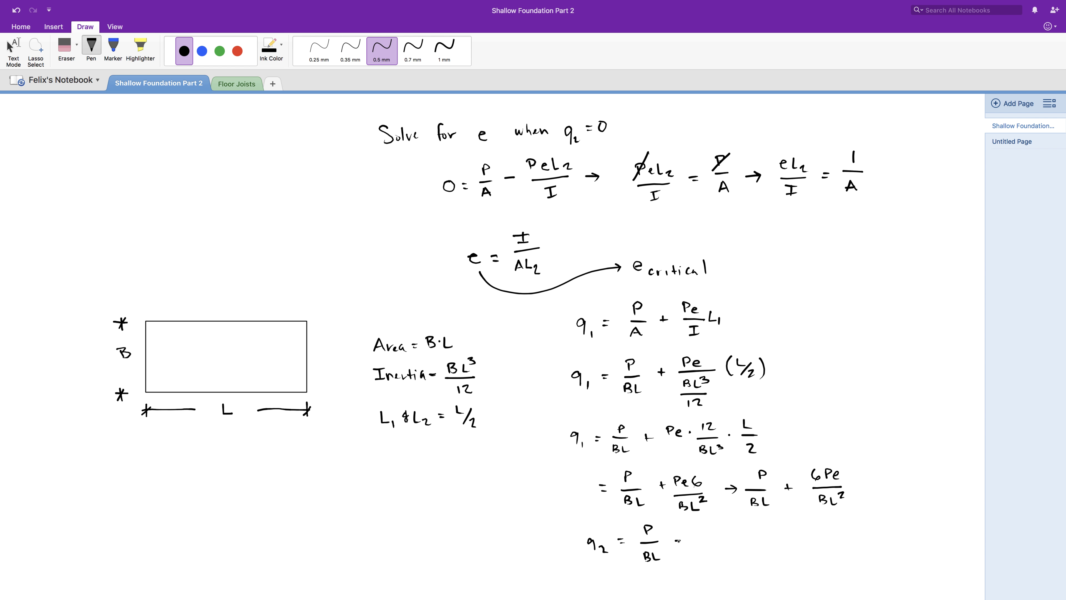
drag(694, 527, 700, 537)
mouse_move(700, 527)
mouse_down()
mouse_move(713, 535)
mouse_move(696, 559)
mouse_move(711, 557)
mouse_up()
Step: Box the q1 and q2 peak-pressure results in blue ink
click(202, 51)
drag(738, 462, 739, 458)
drag(578, 514, 582, 519)
scroll(503, 336, down, 3)
Step: In black ink, substitute e = (BL³/12)/(BL·L/2) for the eccentricity
click(184, 50)
drag(255, 413, 254, 420)
drag(295, 390, 312, 398)
drag(318, 426, 324, 432)
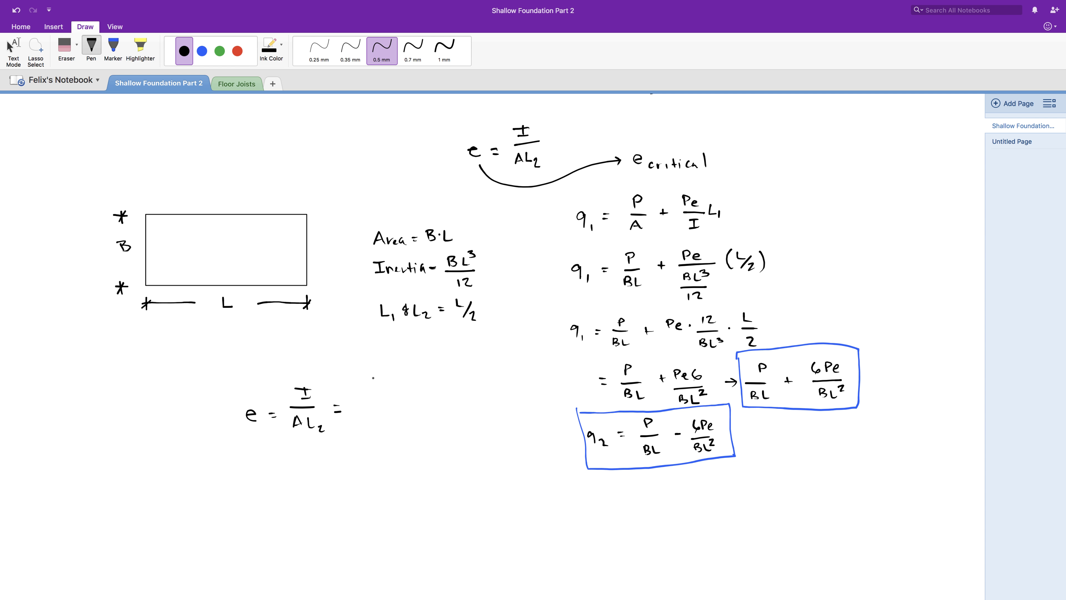
drag(376, 378, 385, 386)
drag(397, 376, 403, 380)
drag(374, 397, 403, 396)
drag(383, 407, 399, 412)
mouse_move(360, 425)
mouse_down()
mouse_move(432, 416)
mouse_move(383, 444)
mouse_up()
drag(401, 433, 418, 456)
Step: Rewrite the expression as a product with 2/BL², cancel the B terms, and simplify to L/6
drag(391, 490, 402, 498)
drag(382, 508, 413, 505)
drag(392, 513, 395, 524)
drag(402, 513, 412, 515)
drag(399, 510, 391, 526)
drag(339, 490, 334, 508)
drag(420, 499, 458, 494)
drag(454, 503, 450, 508)
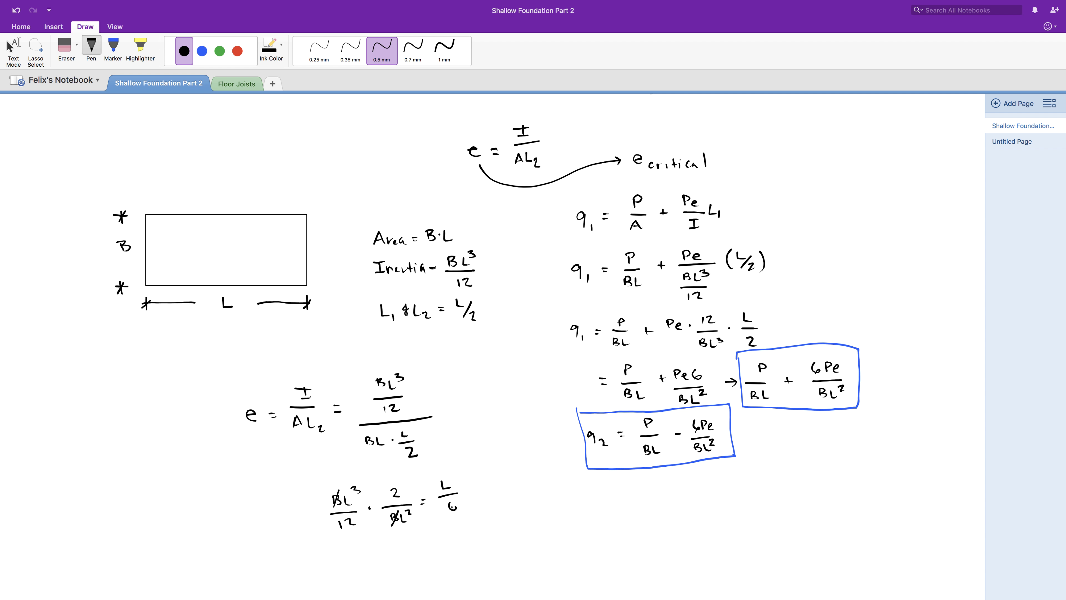
drag(341, 564, 342, 574)
Step: Write e critical = L/6 below the derivation
drag(343, 572, 368, 567)
drag(372, 571, 406, 565)
drag(399, 571, 406, 570)
drag(420, 548, 426, 558)
drag(416, 565, 433, 563)
drag(430, 571, 425, 582)
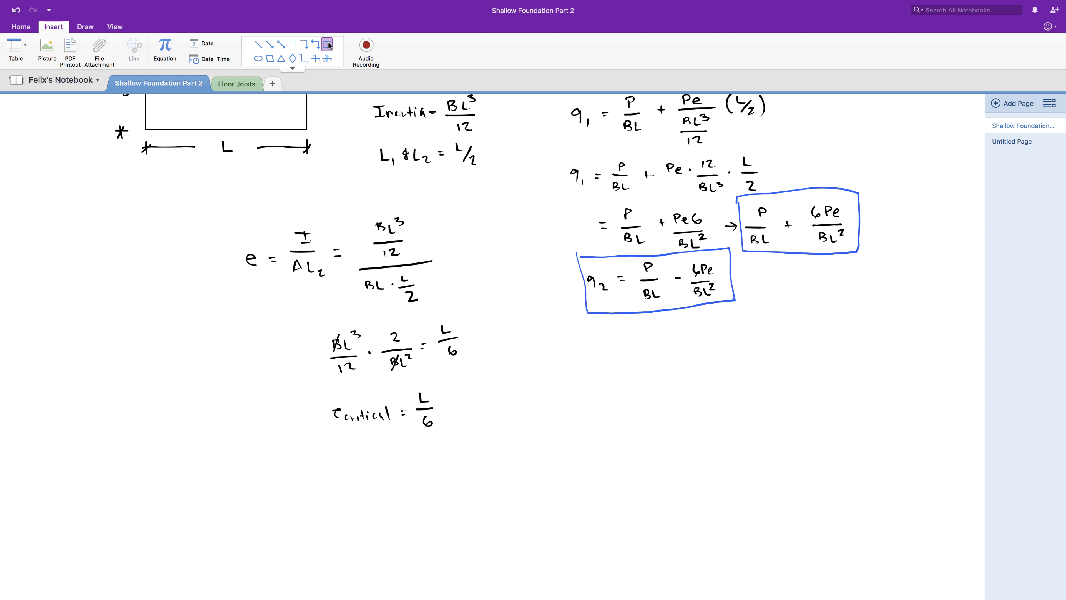
Step: Sketch the uniform pressure diagram under the first footing, labelled P, q1, q2 and q(x)
drag(338, 522, 336, 501)
drag(385, 434, 389, 423)
drag(460, 517, 487, 524)
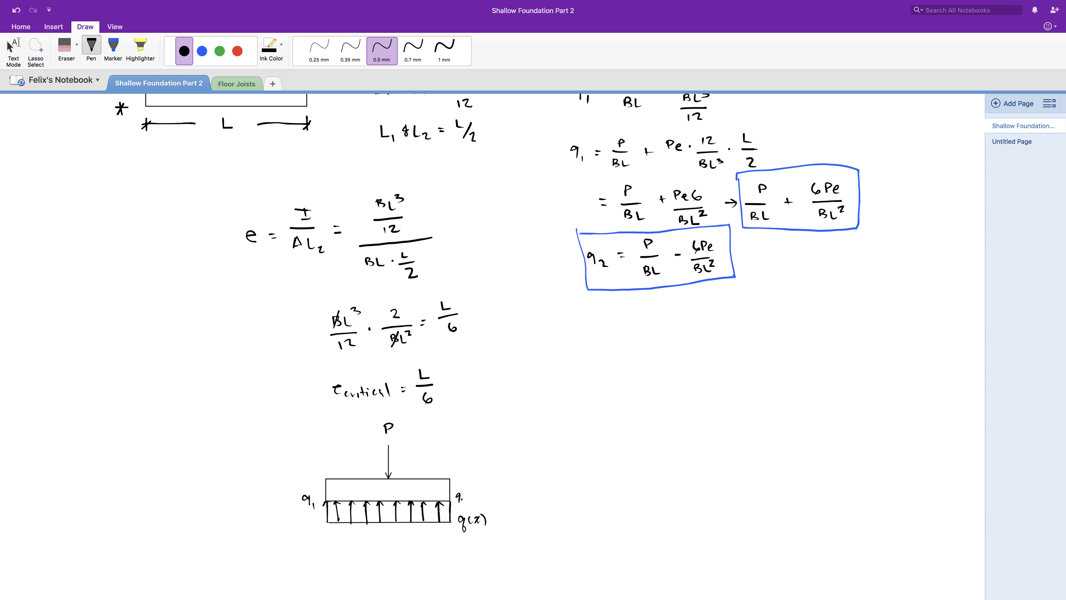
drag(361, 544, 406, 551)
Step: Draw the second footing rectangle with a trapezoidal pressure diagram labelled P, q1 and q2
click(53, 27)
drag(550, 479, 673, 501)
drag(596, 477, 595, 455)
click(85, 26)
drag(551, 500, 551, 523)
mouse_move(551, 523)
mouse_down()
mouse_move(673, 507)
mouse_move(577, 499)
mouse_up()
drag(589, 441, 595, 433)
Step: Draw the third footing rectangle with a triangular pressure diagram and its labels
drag(527, 506, 539, 517)
drag(680, 495, 697, 508)
click(53, 26)
click(328, 44)
drag(755, 474, 871, 496)
click(85, 26)
drag(756, 496, 755, 531)
drag(756, 531, 871, 495)
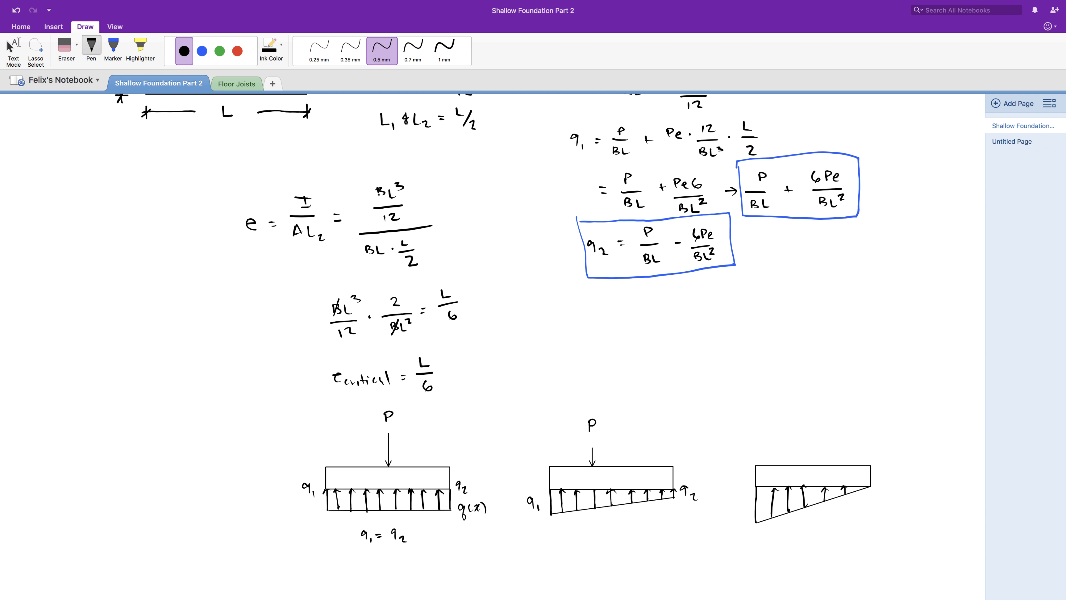
drag(775, 448, 775, 473)
drag(882, 496, 923, 492)
scroll(841, 395, down, 5)
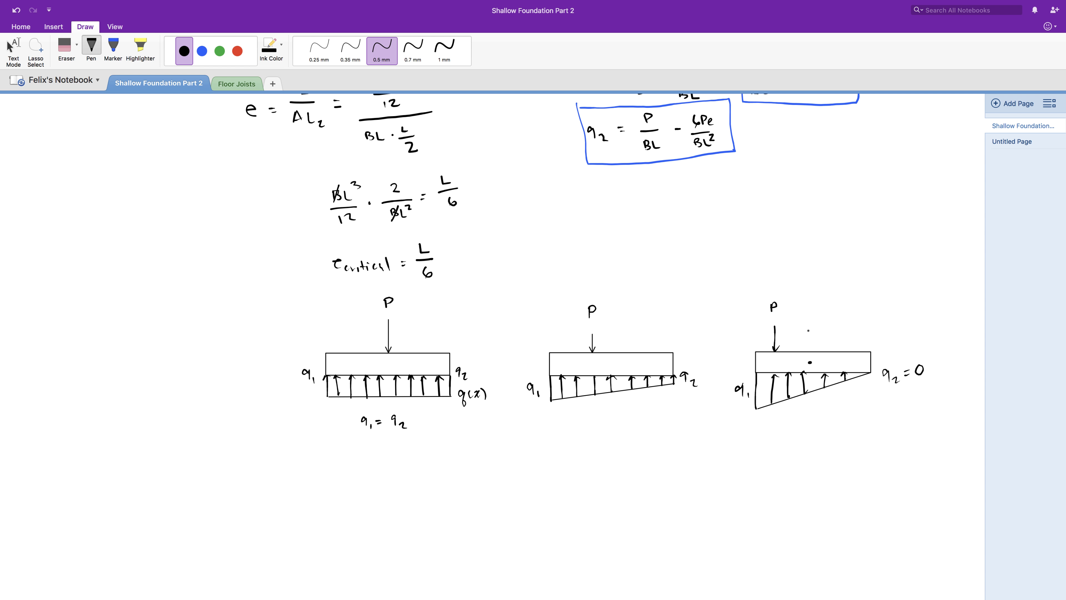
Step: Add the dashed centreline, load mark and e critical label to the triangular diagram
drag(811, 387, 814, 417)
mouse_move(770, 339)
mouse_down()
mouse_move(814, 339)
mouse_move(818, 309)
mouse_move(834, 317)
mouse_up()
drag(836, 317, 860, 321)
click(871, 313)
drag(872, 309, 896, 316)
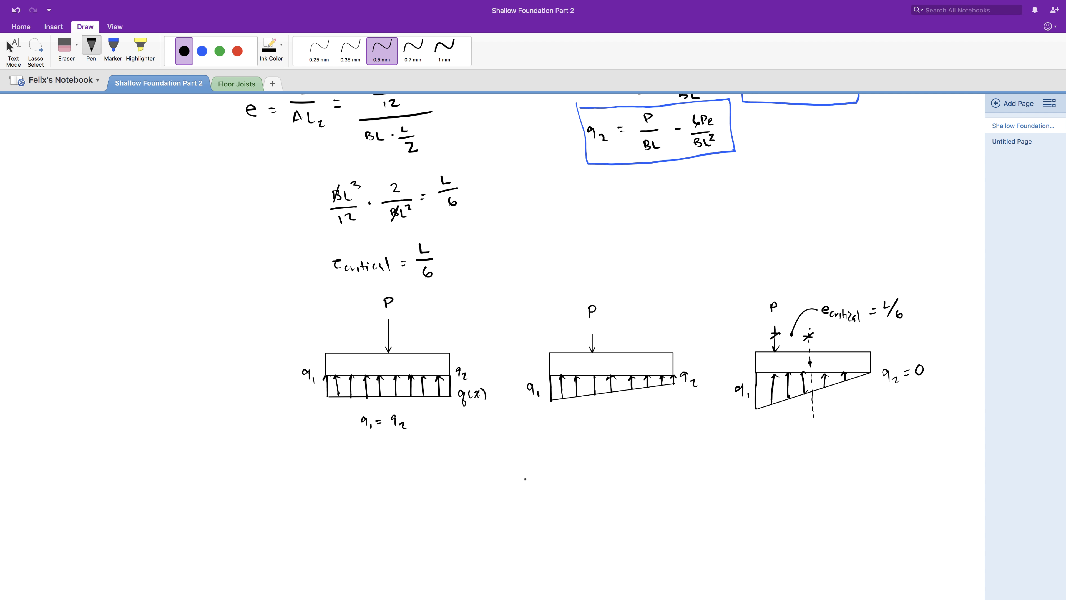
Step: Write q(x) = P/BL ± 6Pe/BL² below the three diagrams
mouse_move(477, 473)
mouse_down()
mouse_move(478, 490)
mouse_move(486, 482)
mouse_up()
drag(493, 472, 499, 479)
mouse_move(501, 468)
mouse_down()
mouse_move(504, 480)
mouse_move(517, 473)
mouse_up()
drag(511, 477, 539, 458)
drag(534, 468, 550, 467)
mouse_move(537, 478)
mouse_down()
mouse_move(553, 485)
mouse_move(573, 471)
mouse_up()
drag(593, 454, 590, 459)
drag(600, 454, 612, 466)
drag(592, 470, 612, 470)
drag(595, 475, 610, 485)
drag(610, 474, 616, 477)
click(53, 27)
Step: Draw a rectangle around the q(x) = P/BL ± 6Pe/BL² formula and switch back to the Pen
click(327, 44)
mouse_move(450, 437)
mouse_down()
mouse_move(553, 491)
mouse_move(648, 510)
mouse_up()
click(86, 27)
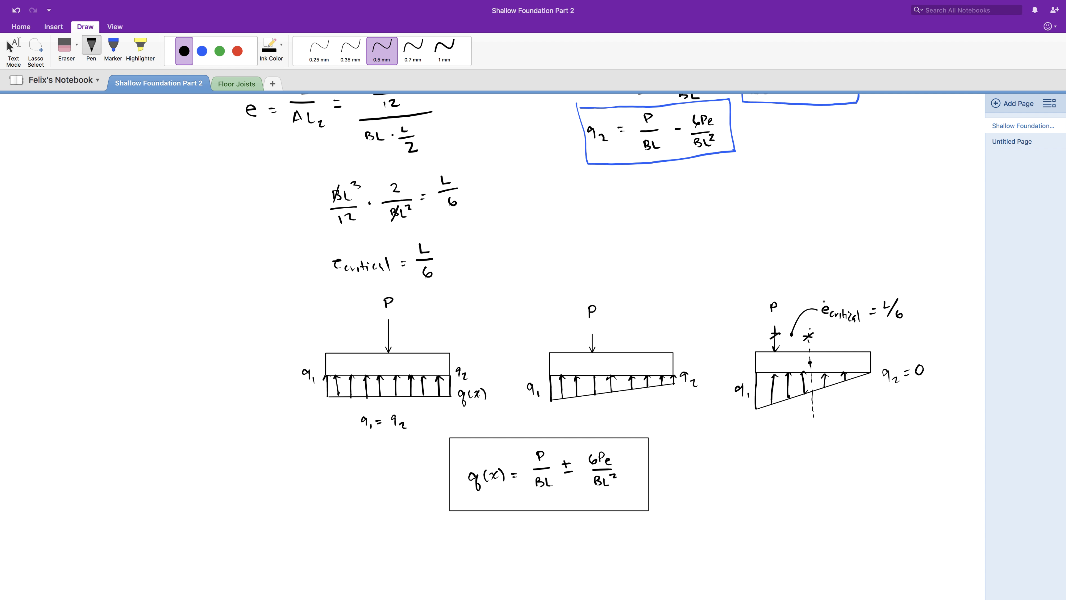
click(855, 6)
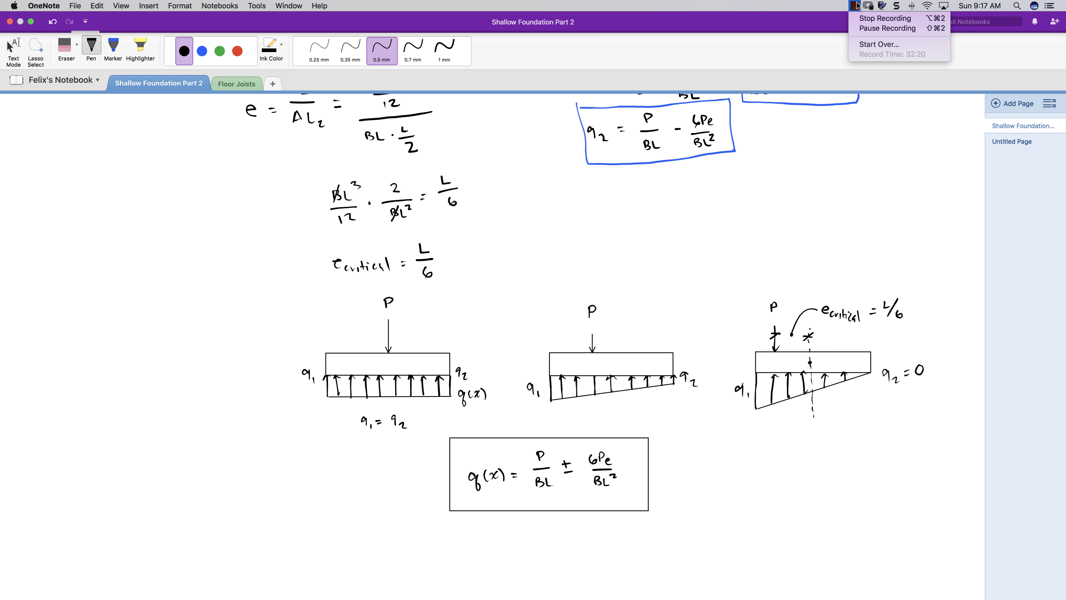